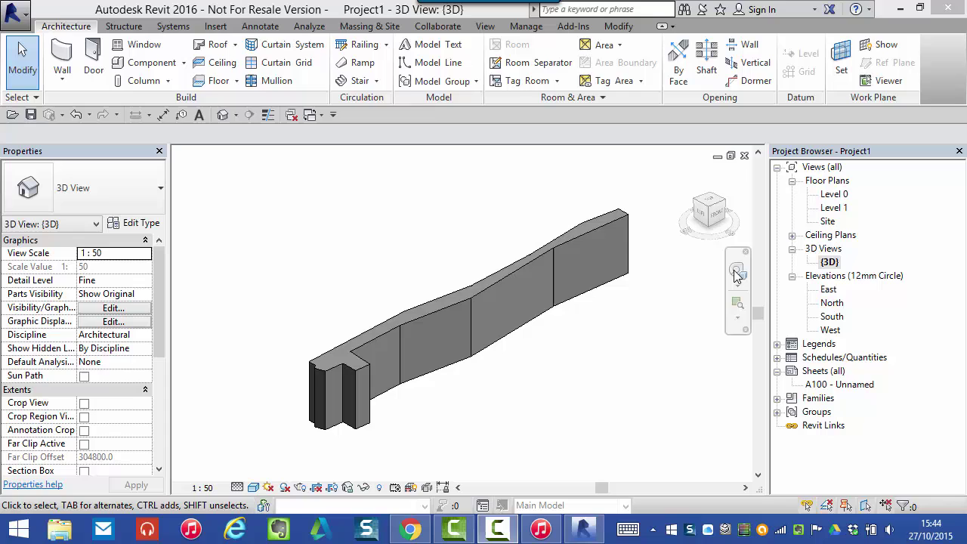
Open the Level 0 floor plan from the Project Browser
double_click(833, 195)
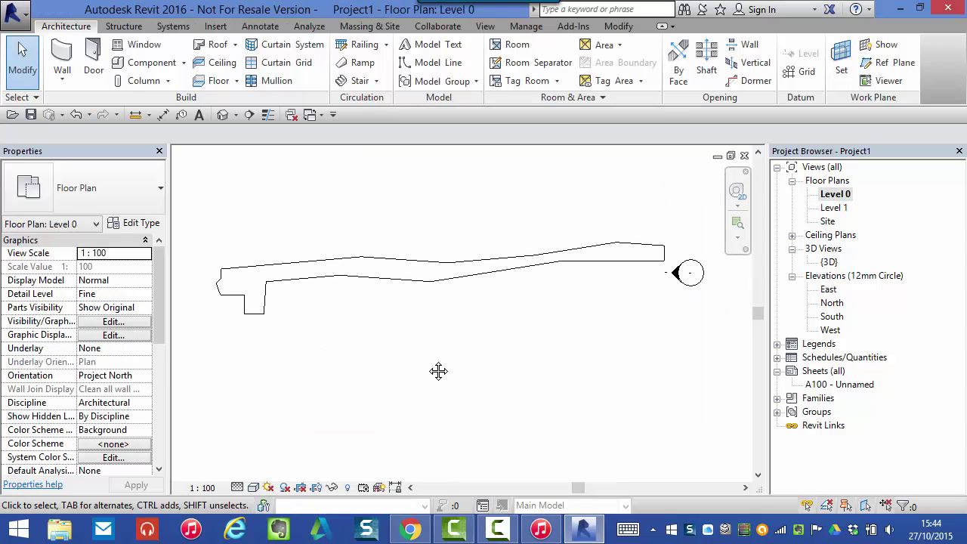
Pan the plan to the wall outline and show the Component placement options
middle_click_drag(438, 371, 439, 312)
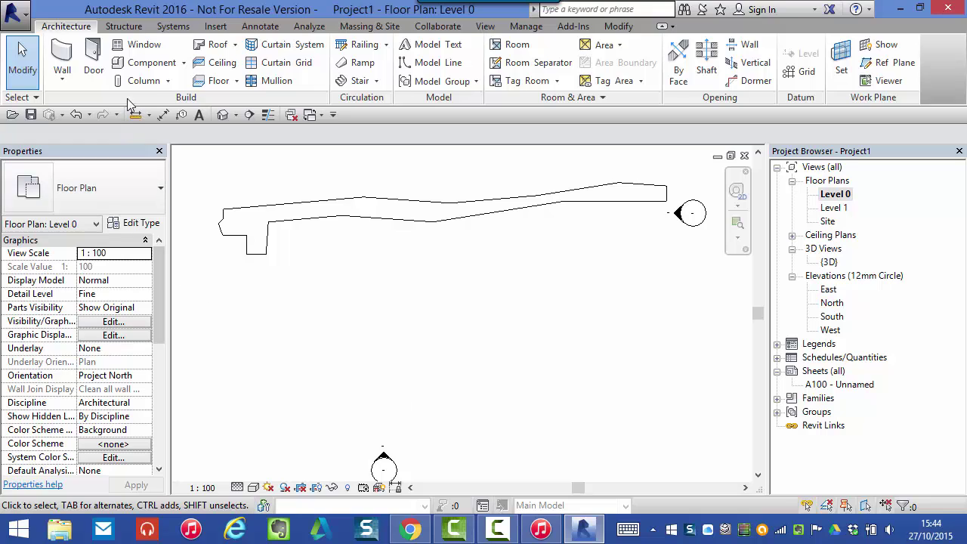
left_click(184, 63)
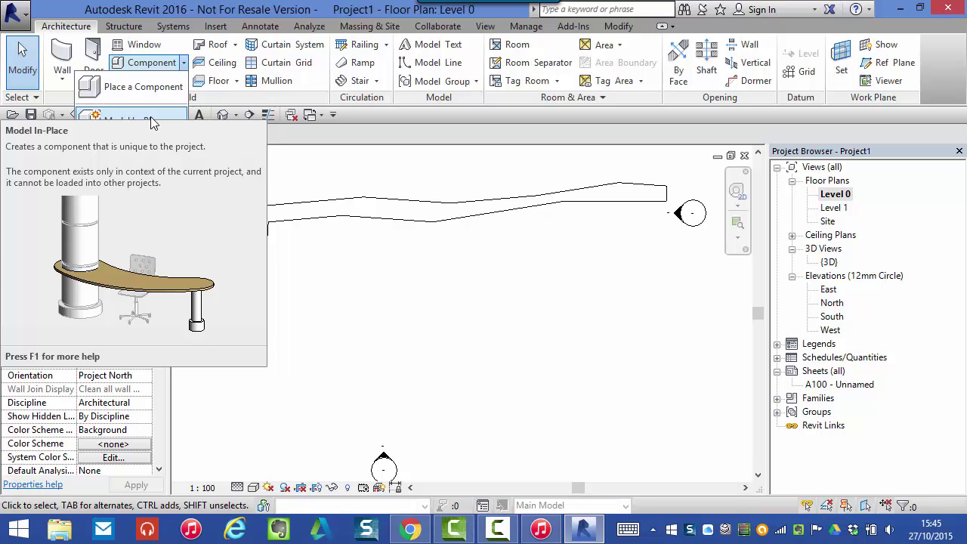
Create an in-place model in the Walls family category, keeping the name Walls 2
left_click(150, 116)
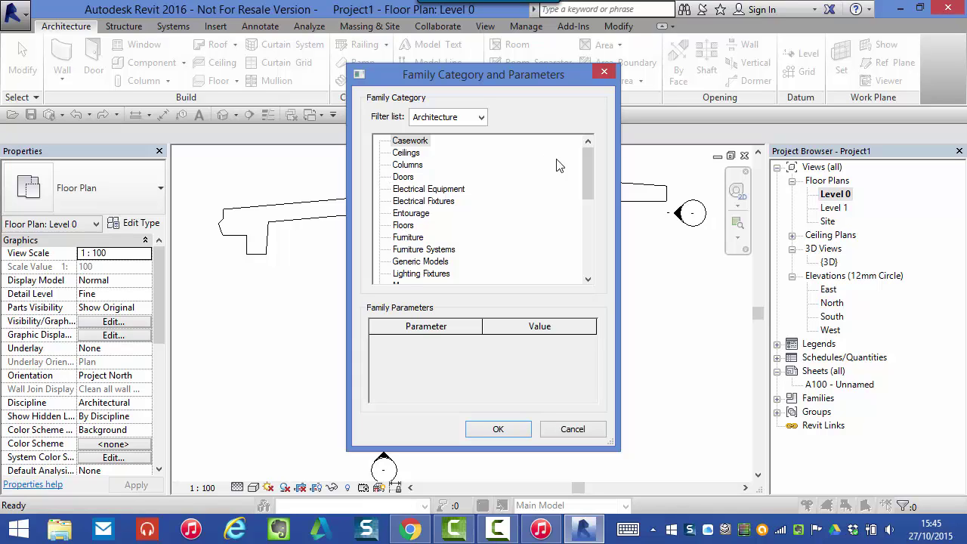
left_click_drag(584, 170, 592, 276)
left_click(402, 262)
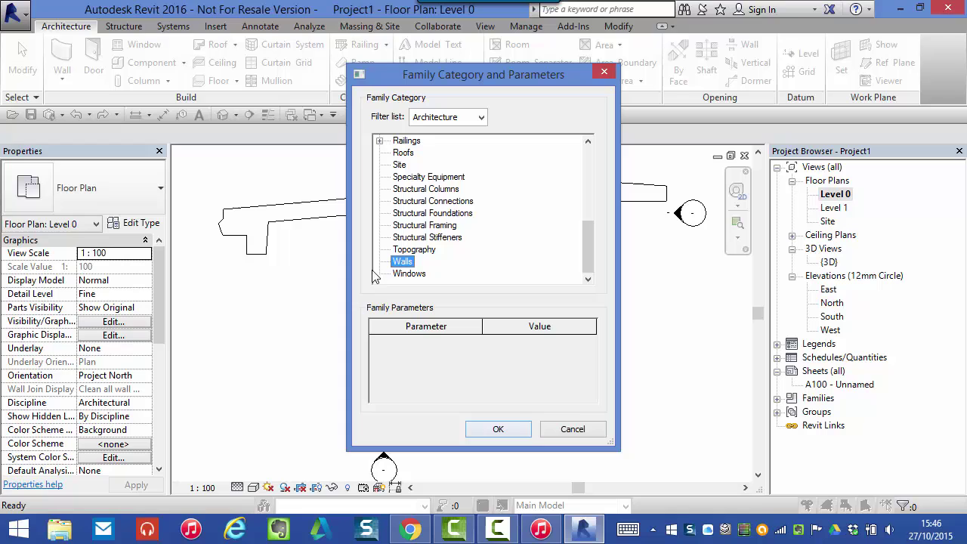
left_click(498, 429)
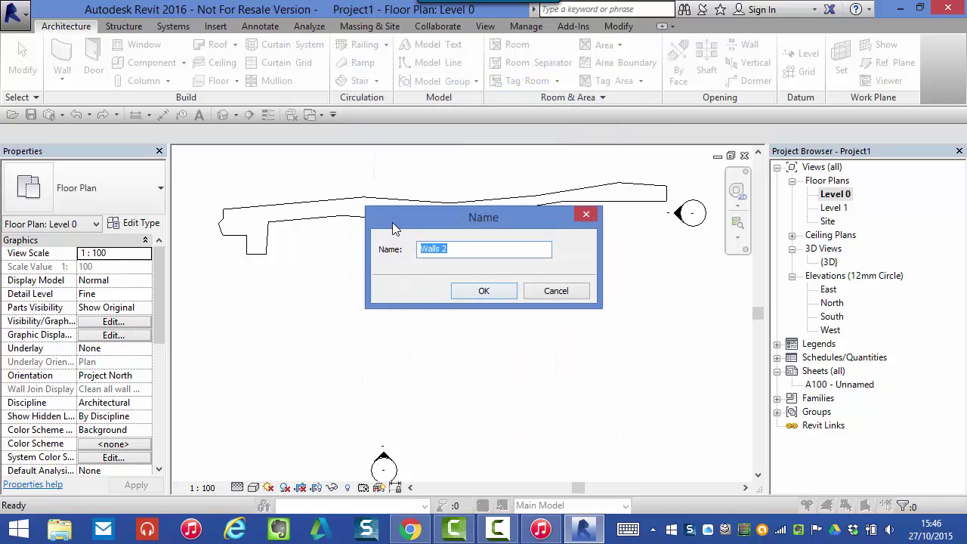
left_click_drag(553, 219, 553, 249)
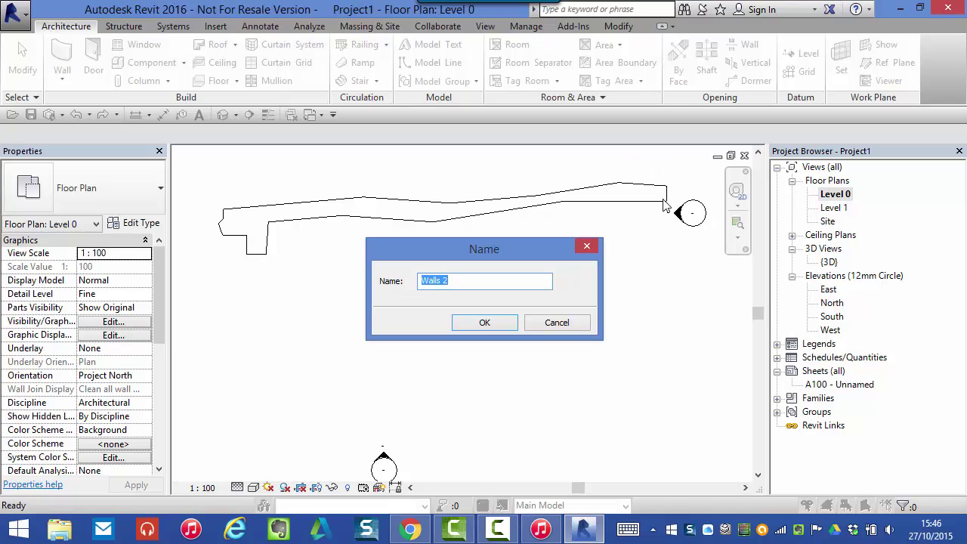
left_click(484, 323)
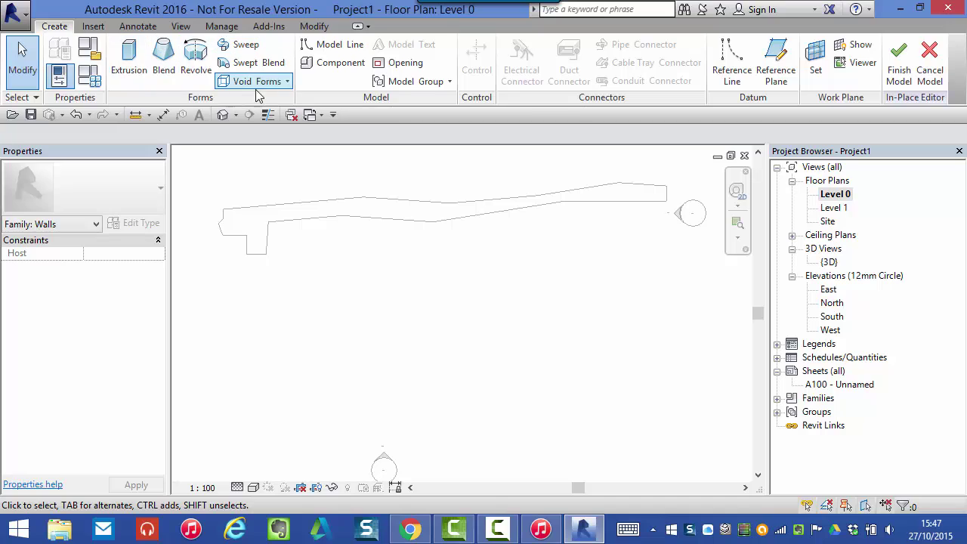
Start a solid extrusion sketch for the in-place wall, extrusion end 250.0
left_click(129, 61)
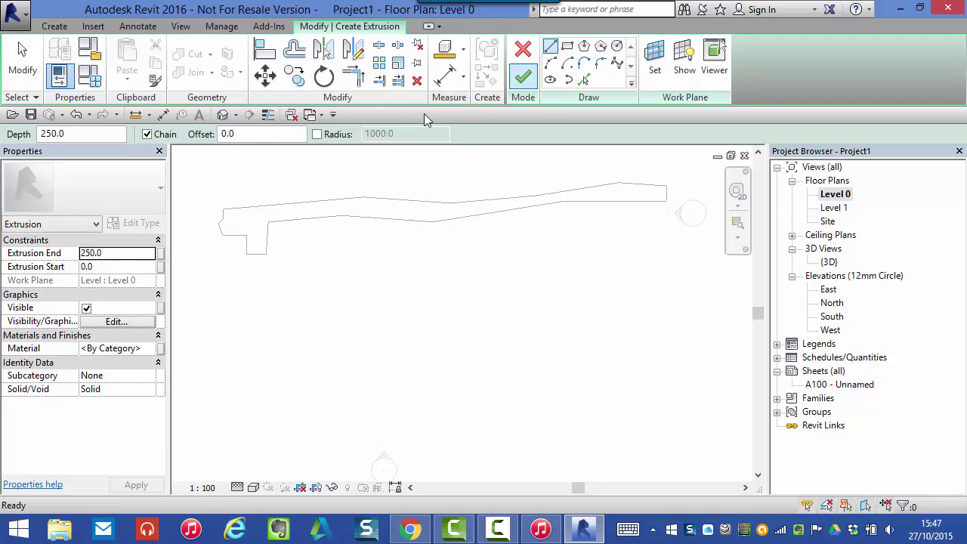
Sketch the profile's upper edge and short east end, starting the lower edge westward
left_click(234, 299)
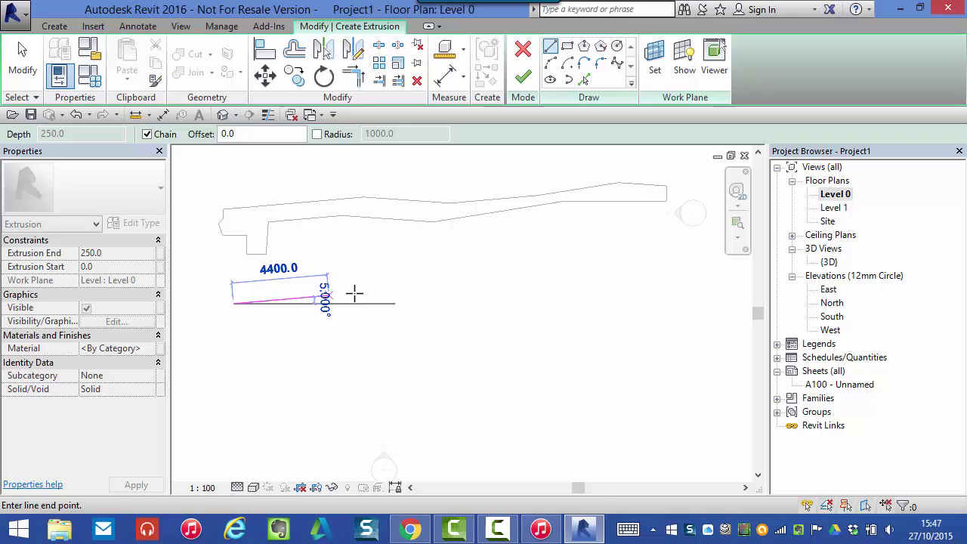
left_click(382, 295)
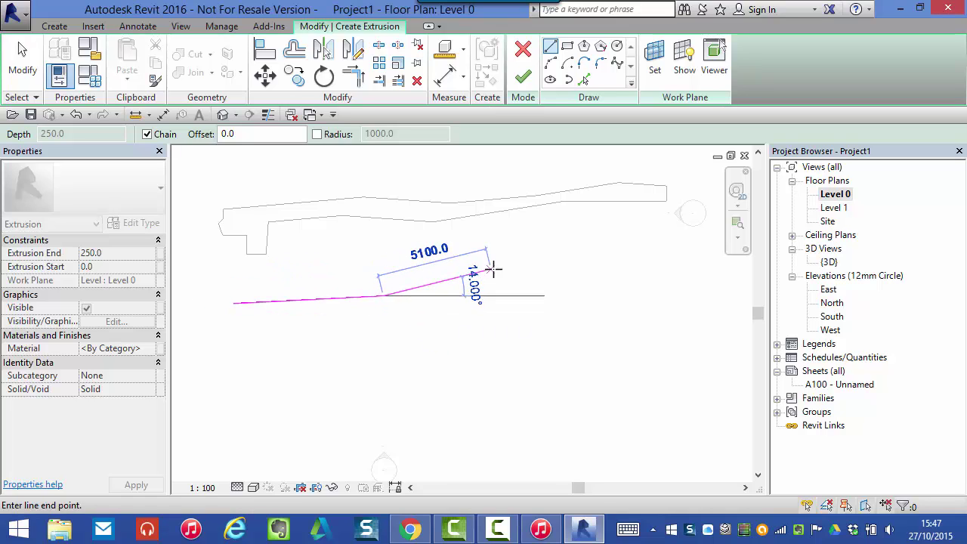
left_click(524, 273)
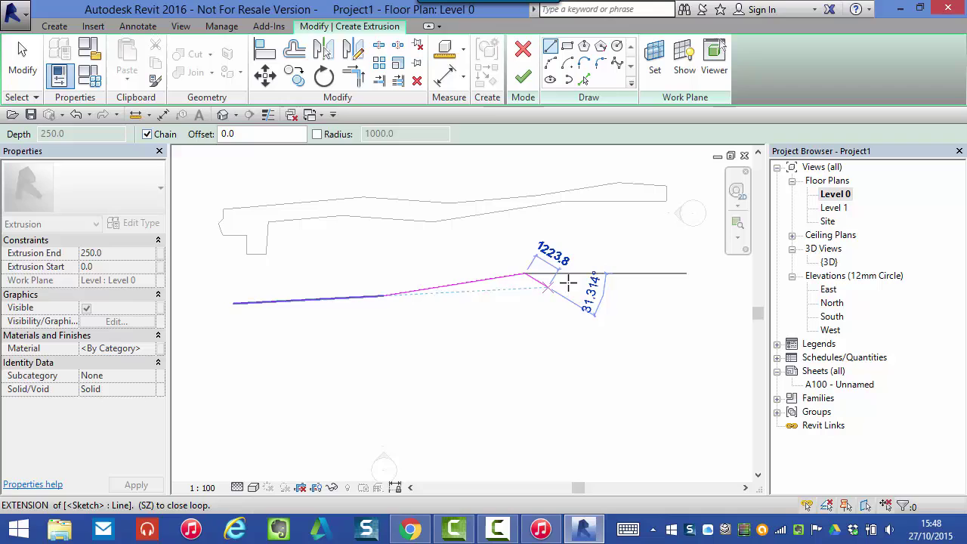
left_click(631, 268)
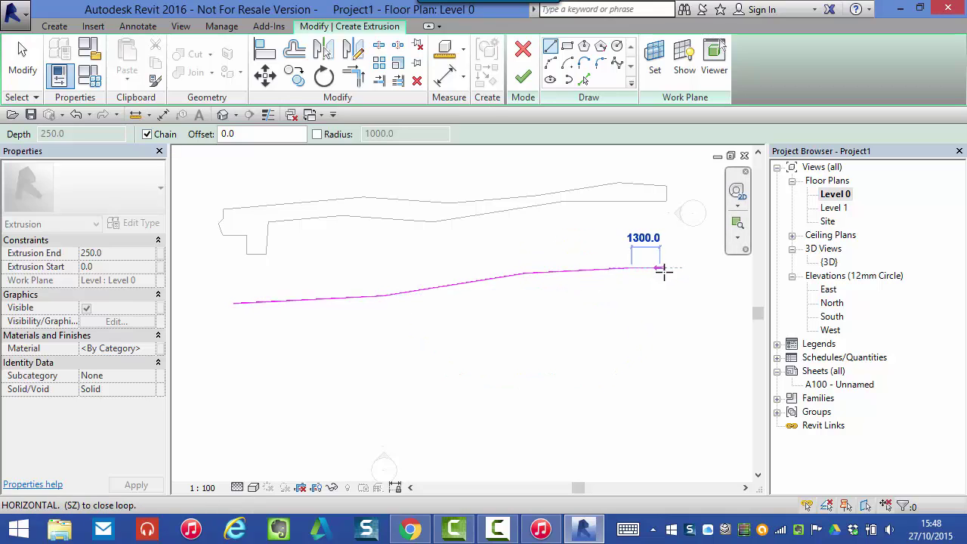
left_click(721, 278)
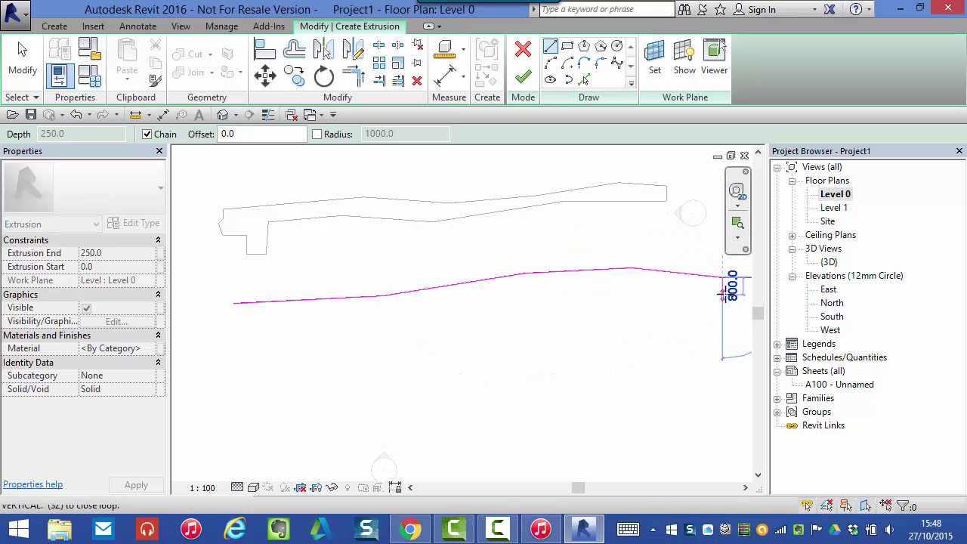
left_click(722, 293)
left_click(657, 289)
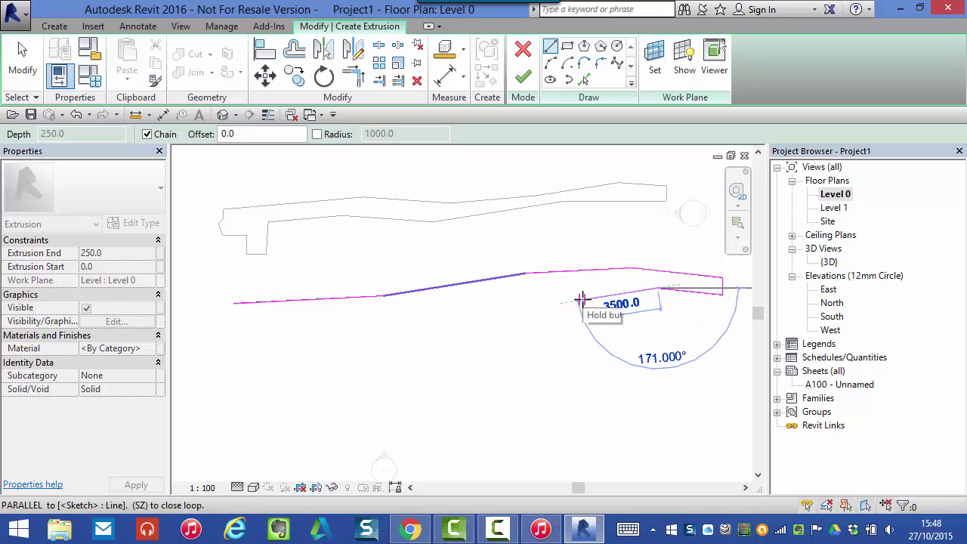
left_click(582, 299)
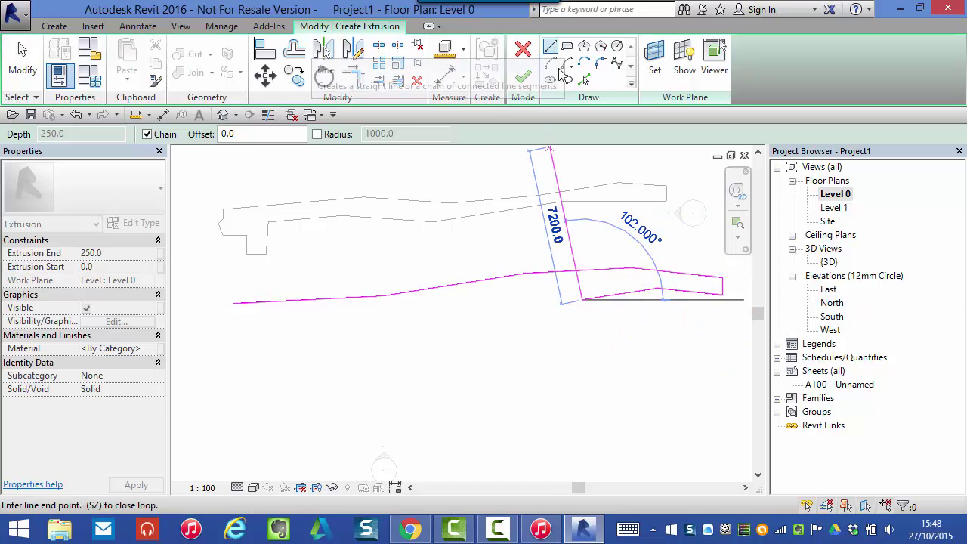
Add the lower-edge notch and slanted west end, closing the outline at its start point
left_click(505, 300)
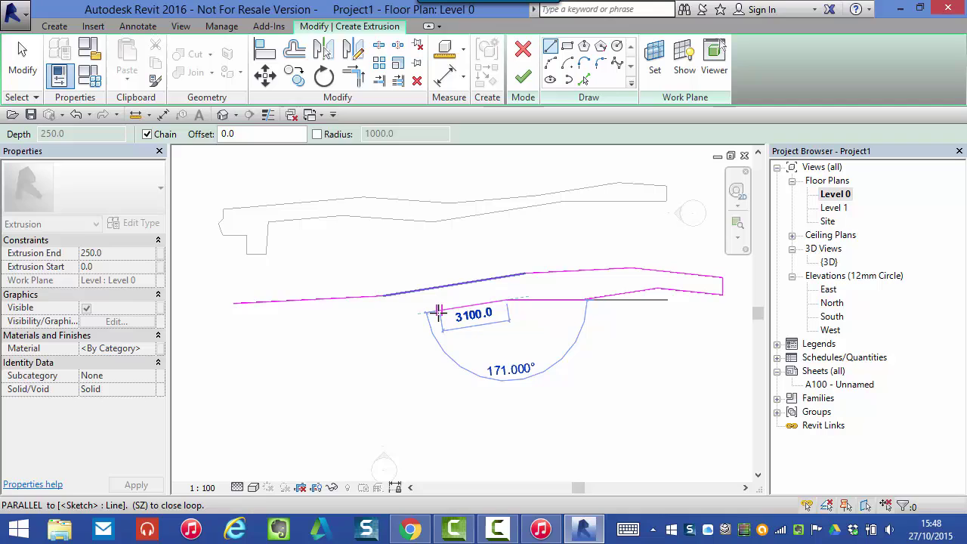
left_click(433, 308)
left_click(434, 325)
left_click(386, 329)
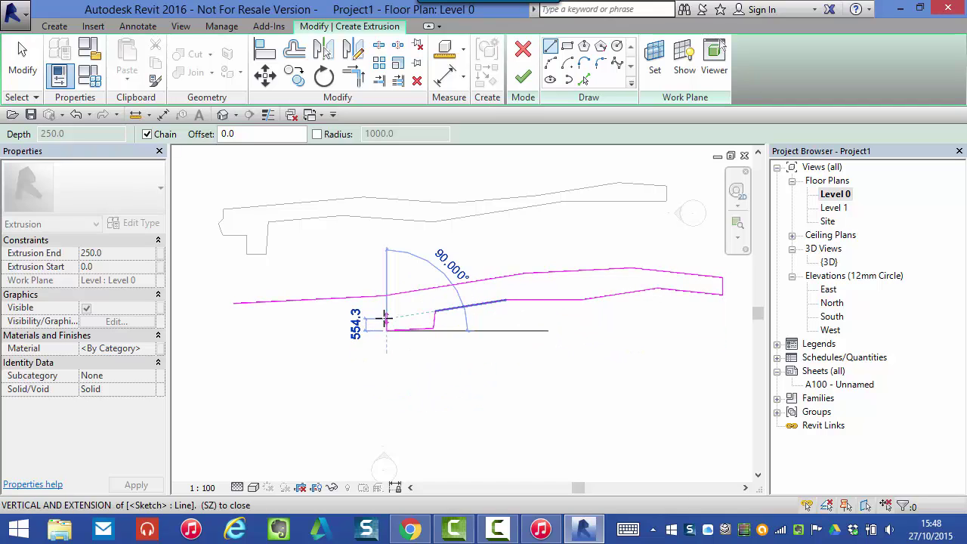
left_click(386, 318)
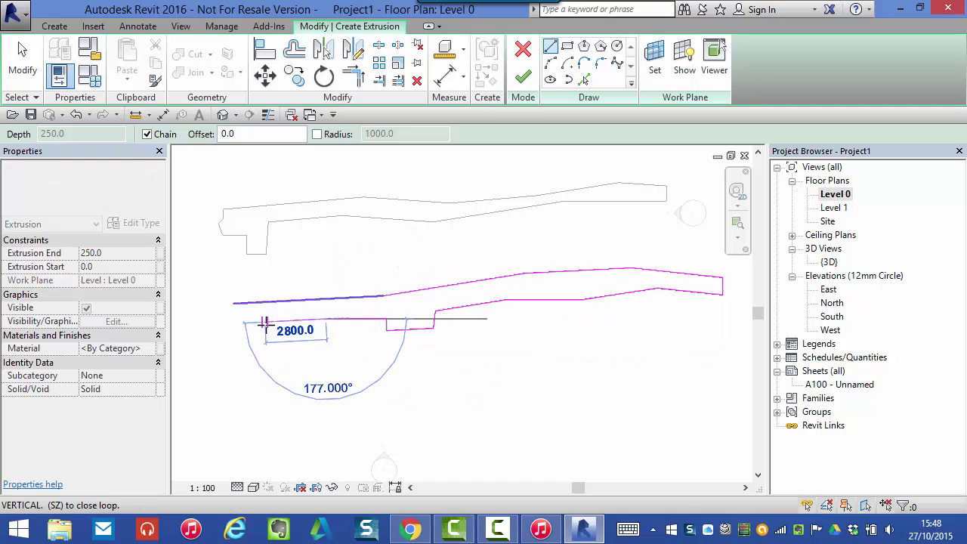
left_click(224, 330)
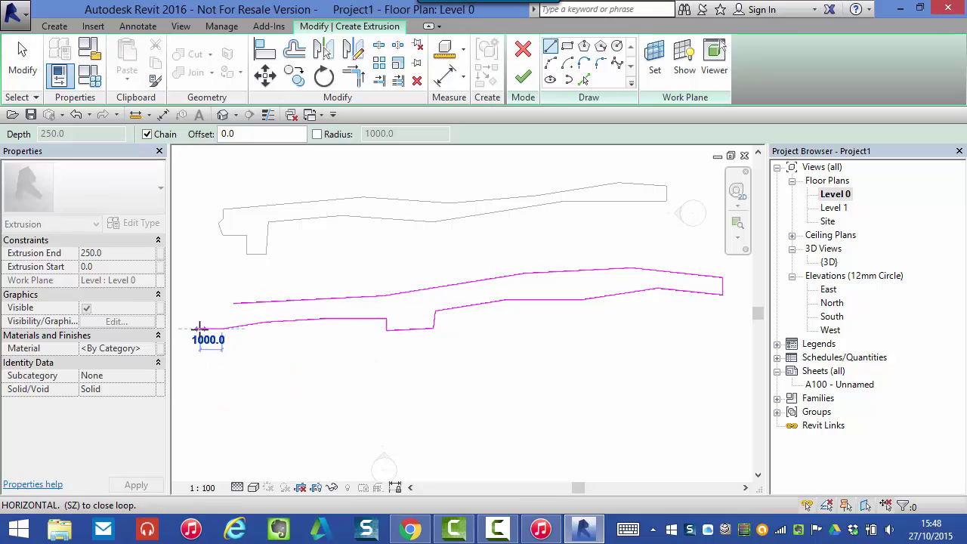
left_click(199, 317)
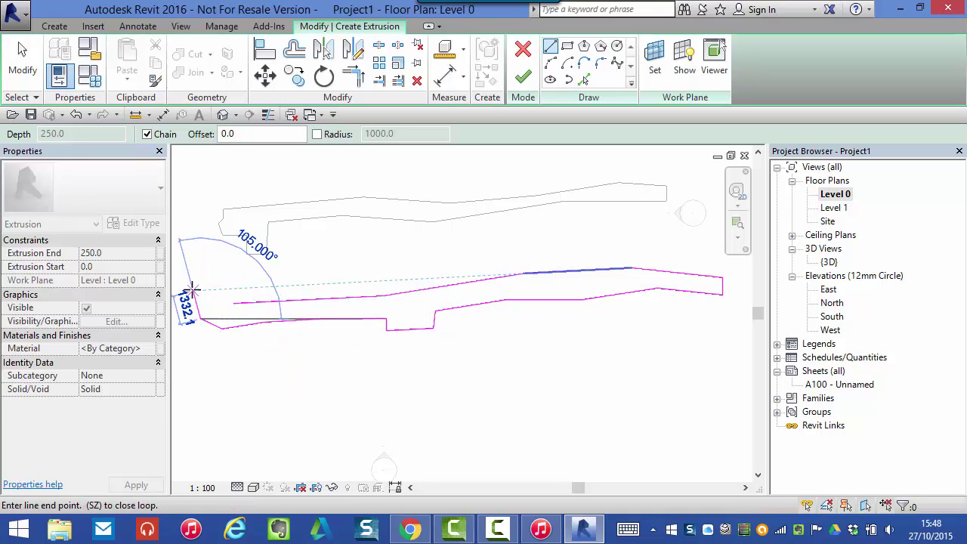
left_click(195, 291)
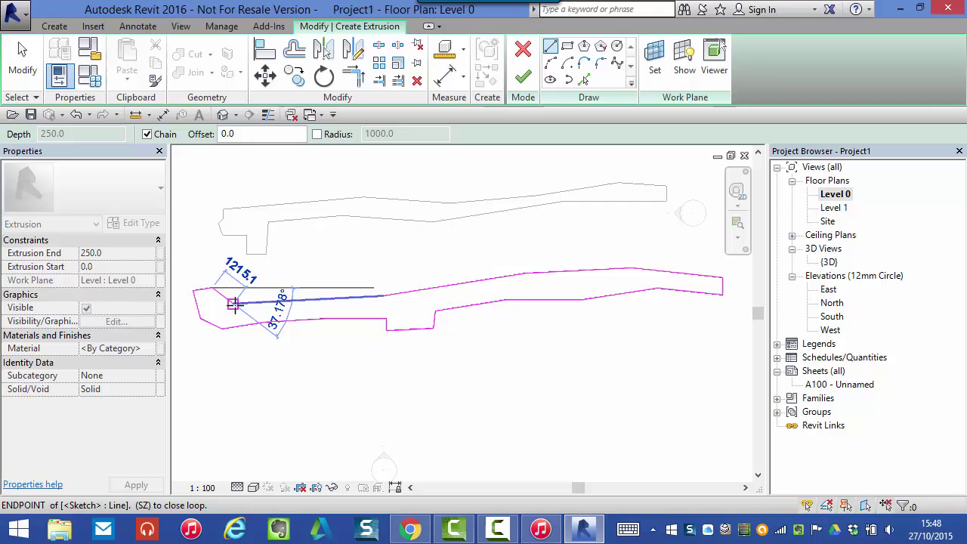
scroll(233, 303, "up", 2)
left_click(233, 302)
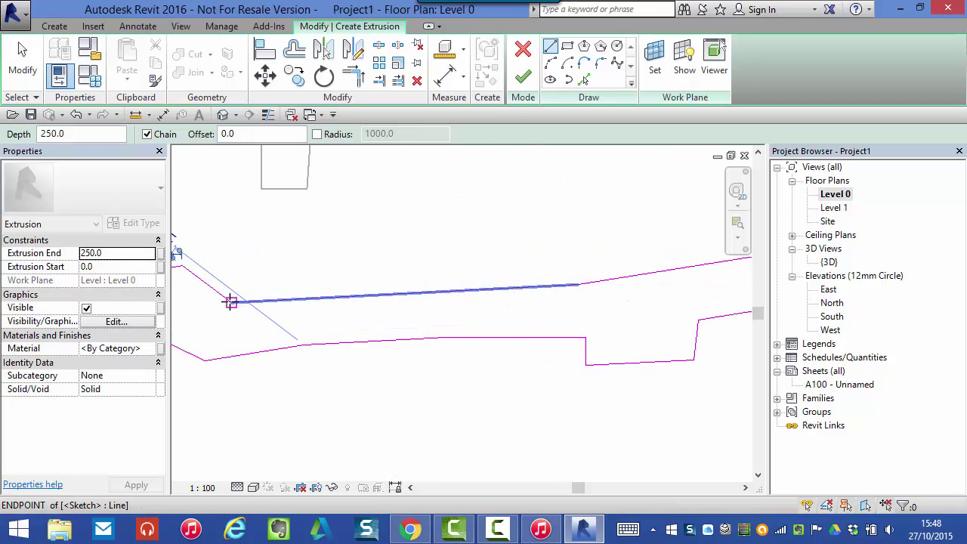
scroll(240, 301, "down", 1)
scroll(240, 300, "down", 1)
mouse_move(410, 404)
middle_mouse_down()
mouse_move(441, 356)
mouse_move(456, 374)
middle_mouse_up()
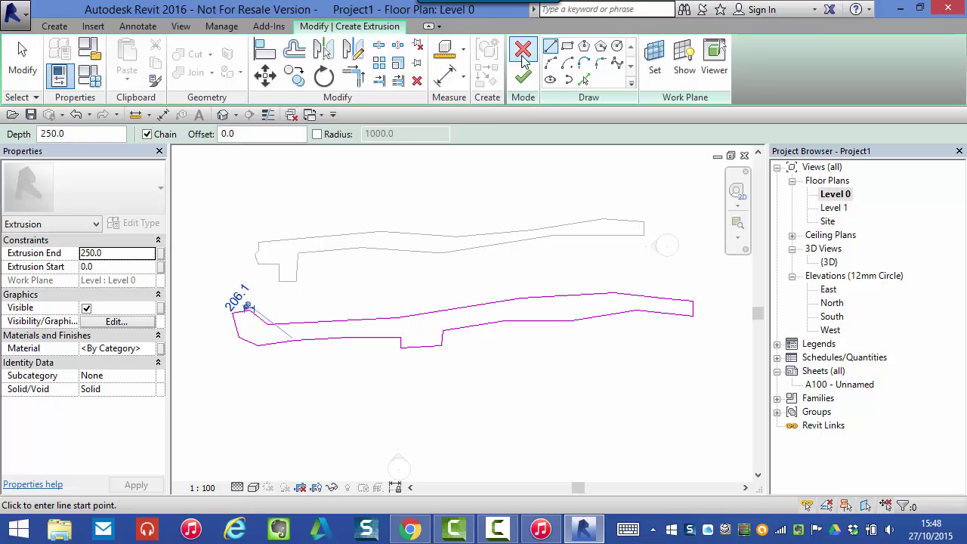
Finish the extrusion sketch and then finish the in-place wall model
left_click(523, 79)
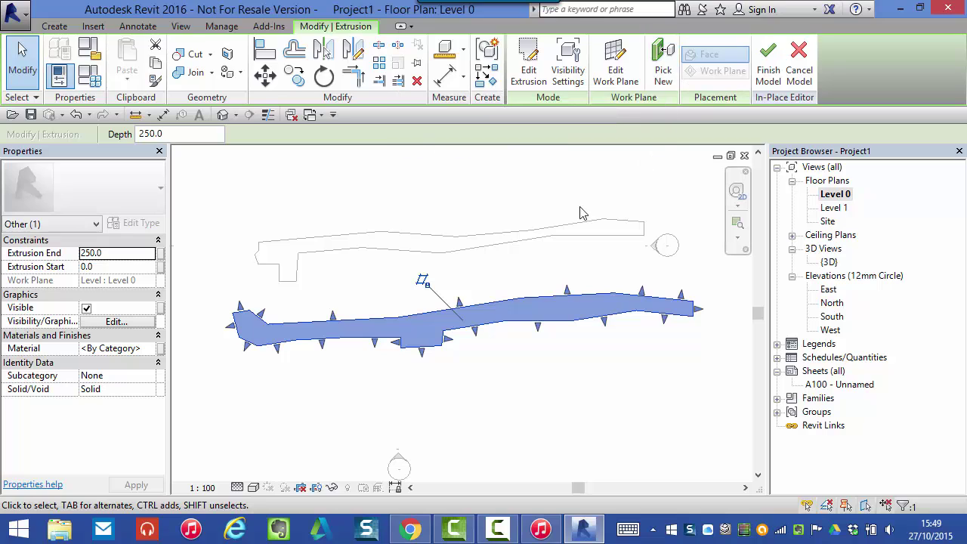
left_click(770, 54)
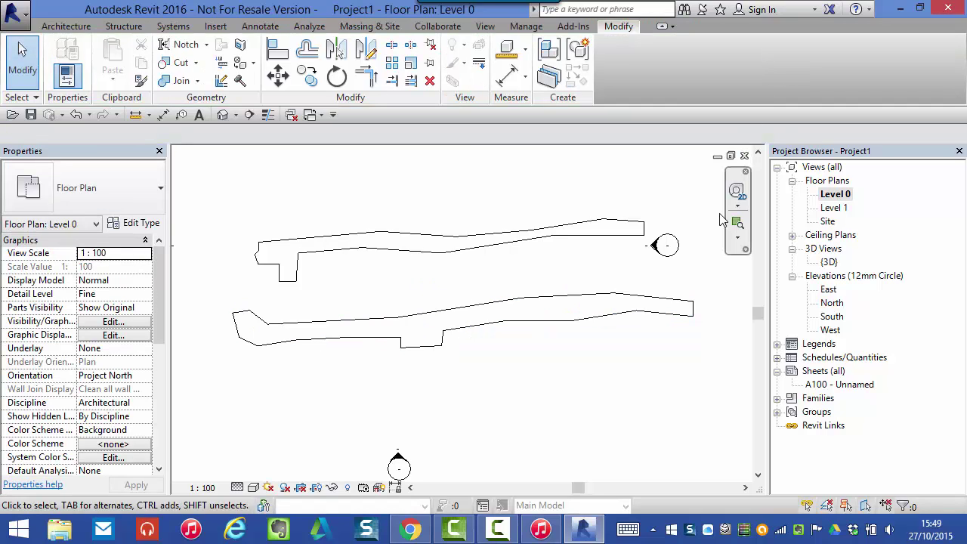
In the 3D view, stretch the new in-place wall up to full height
double_click(828, 263)
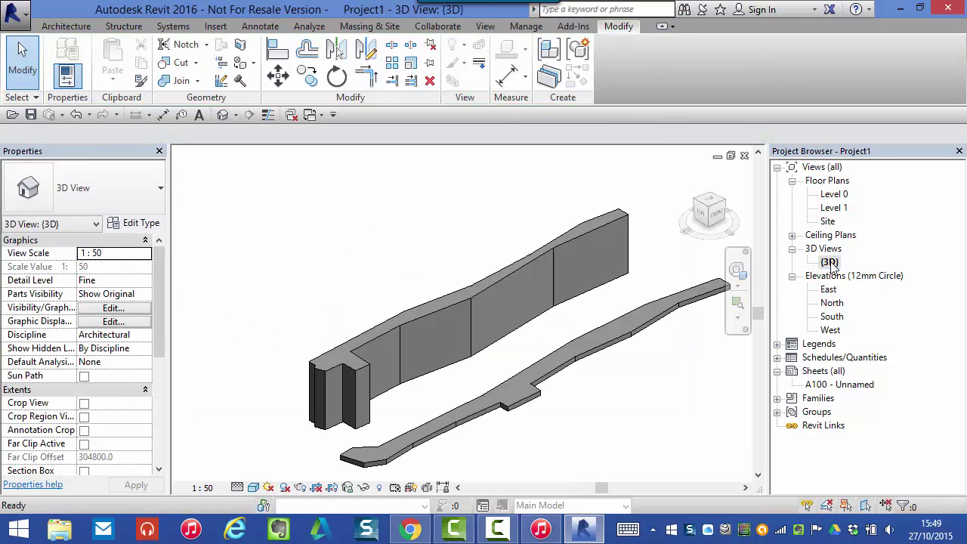
middle_click_drag(658, 387, 617, 367)
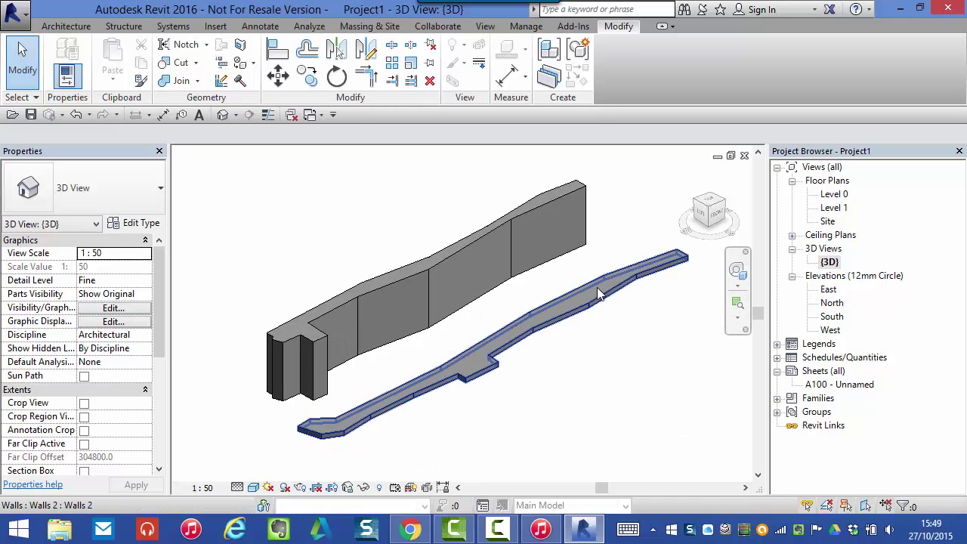
left_click(484, 375)
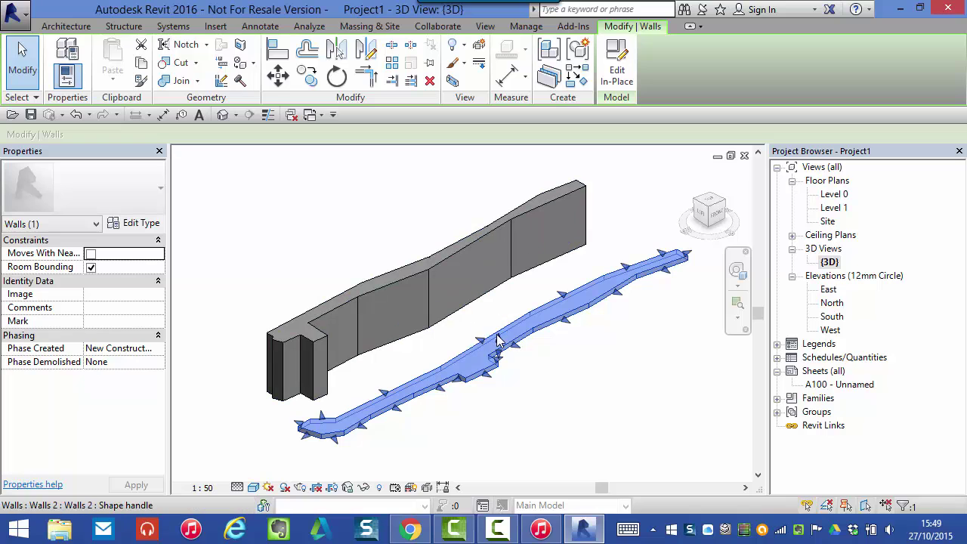
left_click_drag(499, 343, 511, 242)
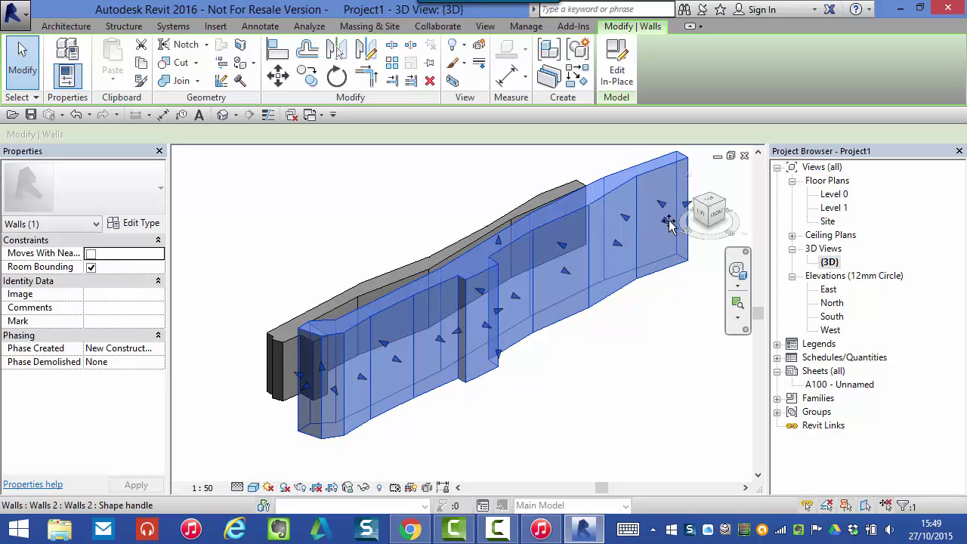
left_click_drag(669, 225, 671, 230)
left_click(610, 371)
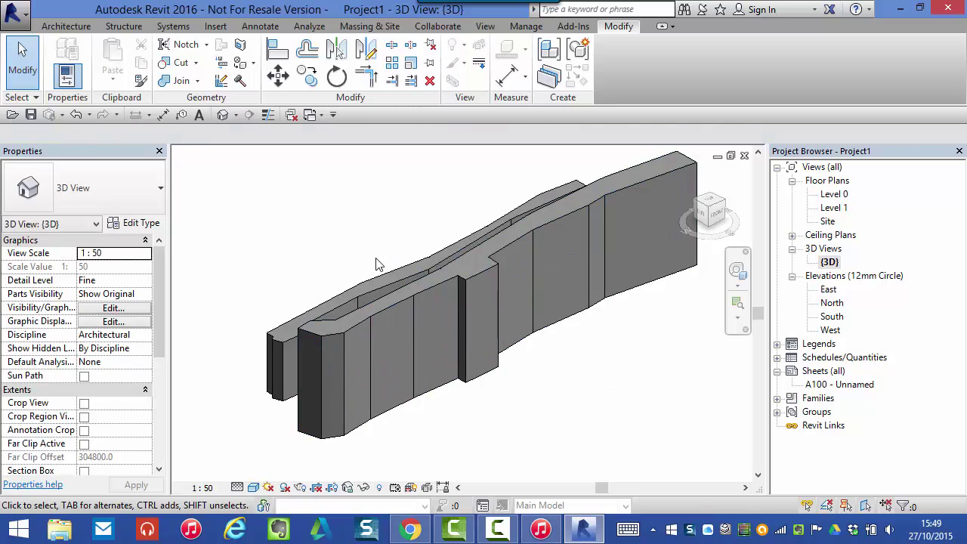
Delete the old back wall, orbit to check, and return to the Level 0 plan
left_click(374, 277)
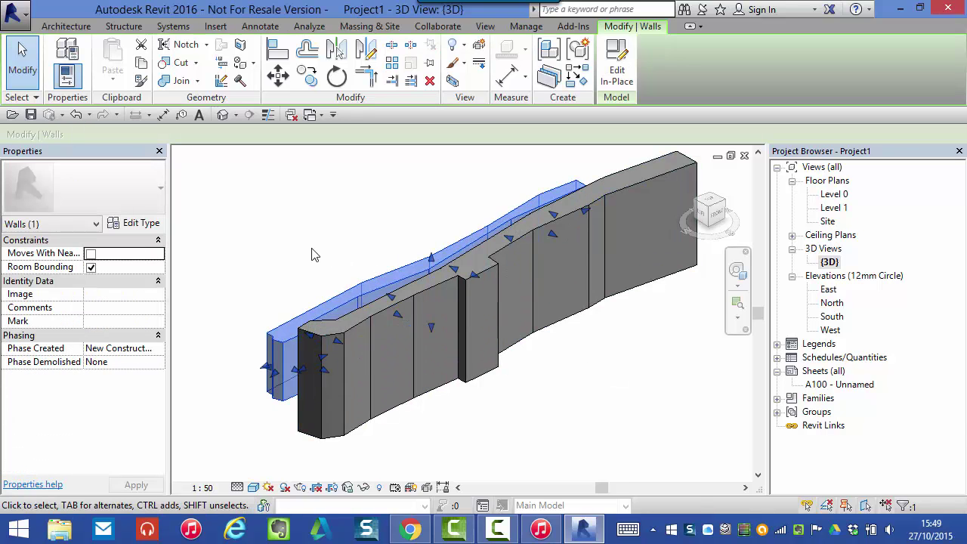
left_click(315, 254)
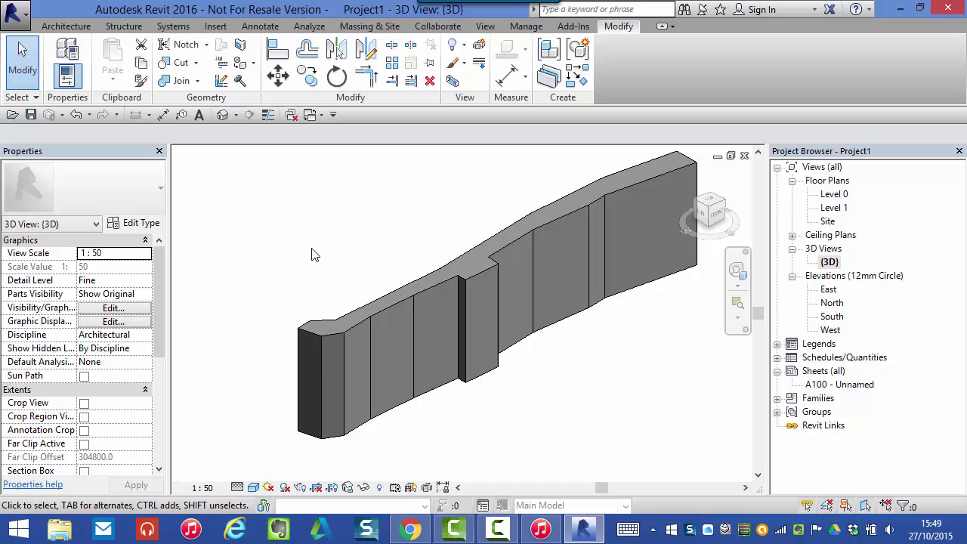
middle_click_drag(633, 390, 596, 432)
left_click(737, 273)
left_click_drag(668, 332, 658, 351)
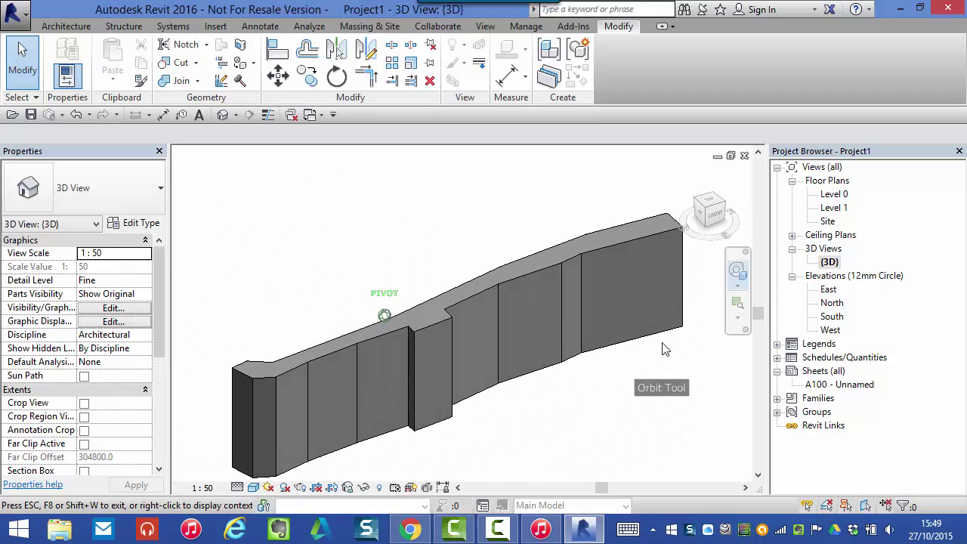
double_click(833, 195)
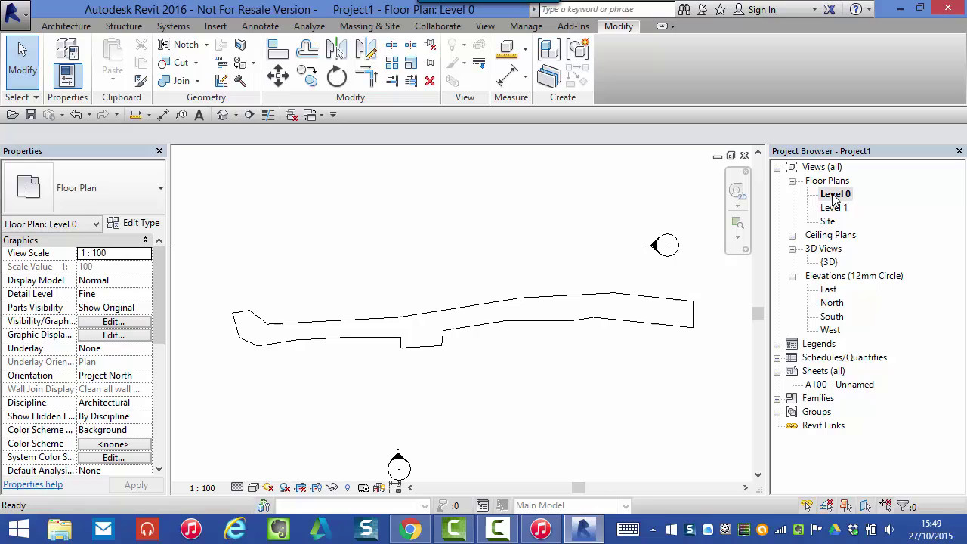
Place a double flush door in the wall's left section
left_click(66, 26)
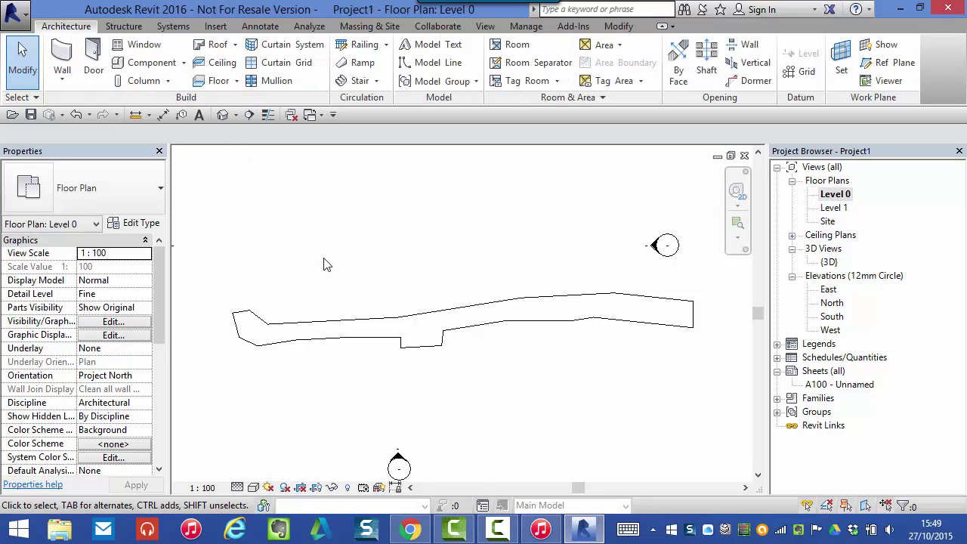
left_click(93, 61)
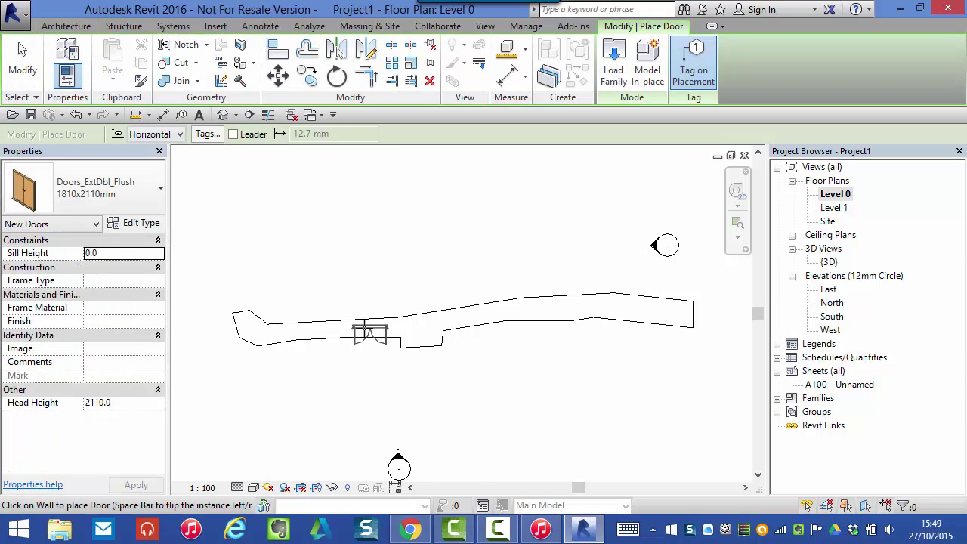
left_click(346, 327)
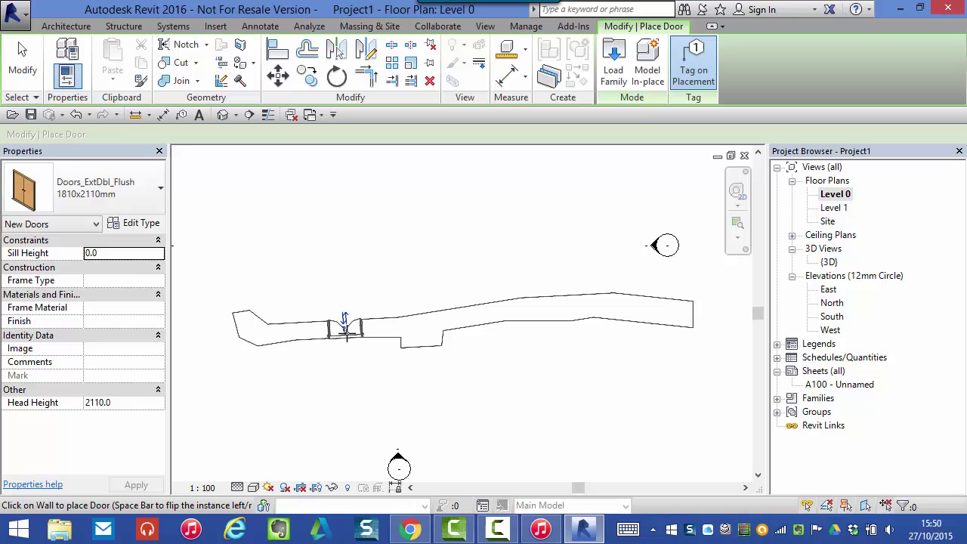
Insert windows in the middle of the wall and check the openings in 3D
left_click(66, 27)
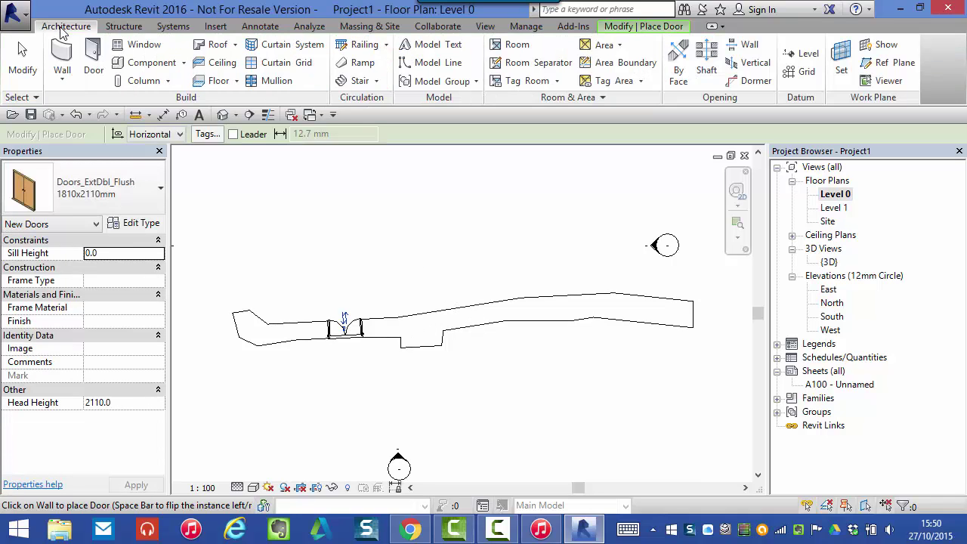
left_click(141, 45)
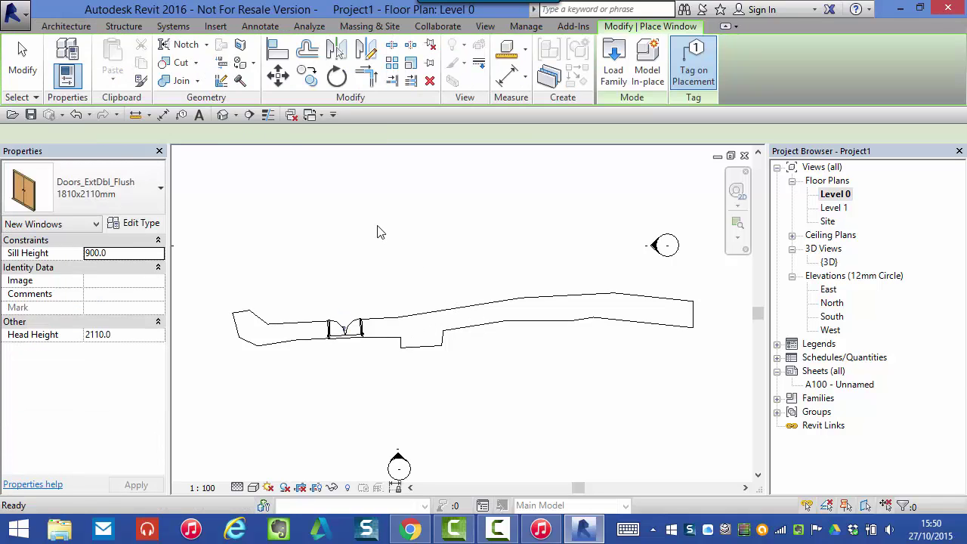
left_click(483, 311)
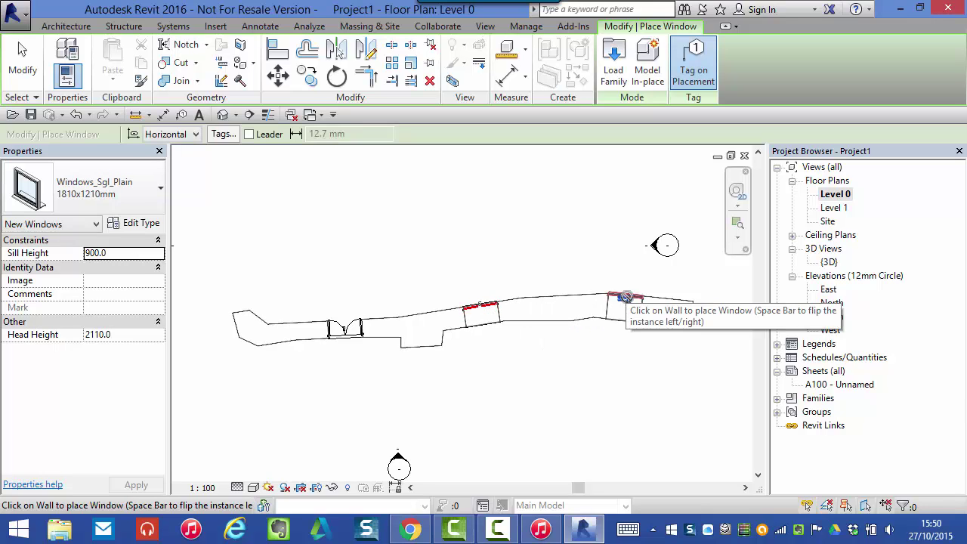
double_click(829, 262)
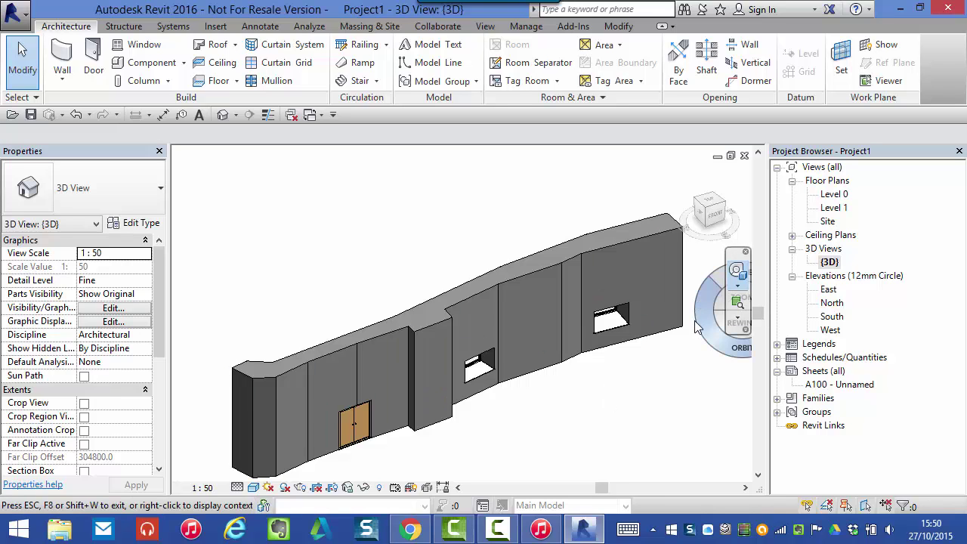
Orbit the 3D view to see the wall's door and windows from another side
left_click_drag(716, 334, 513, 321)
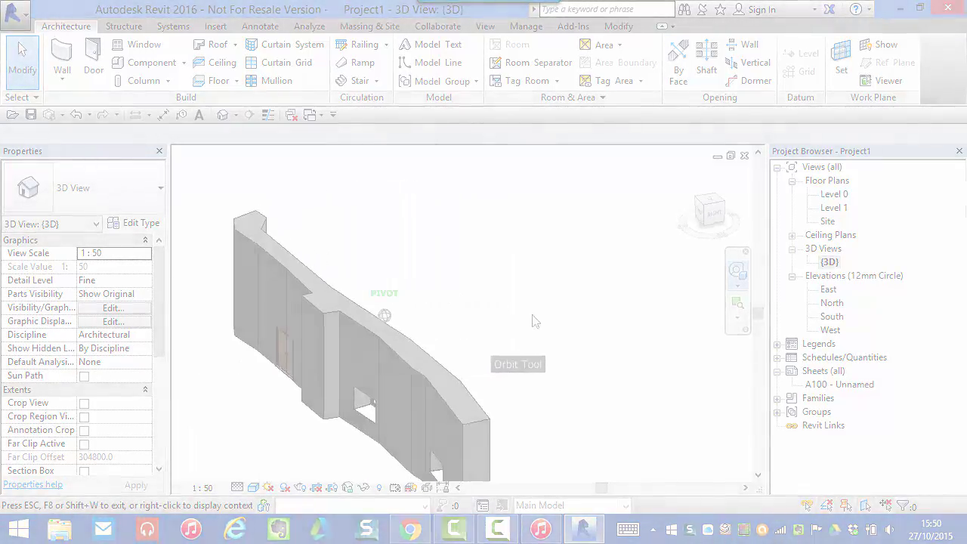